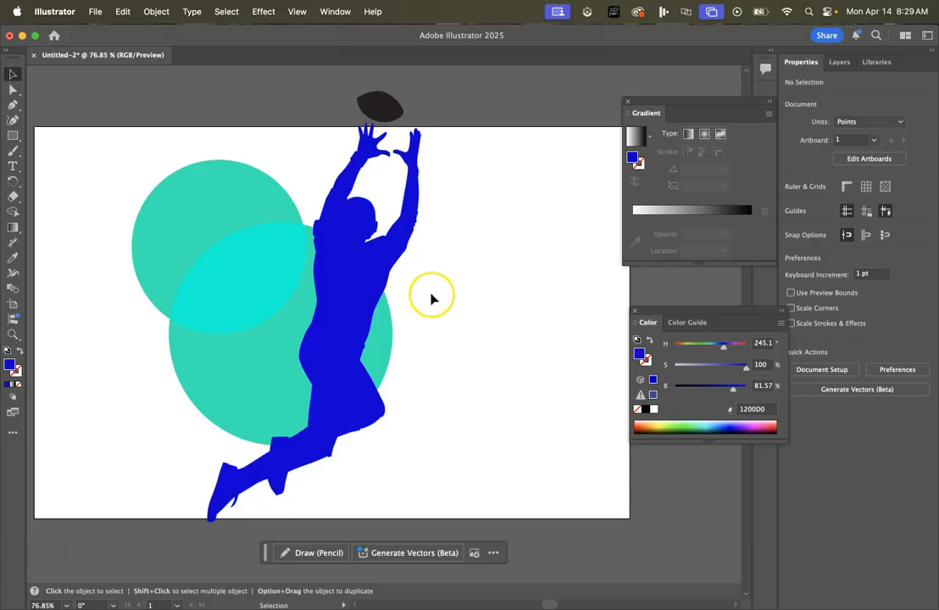
Shift the blue jumping silhouette slightly left and recolour its fill green by setting the hue to 152°
click(354, 303)
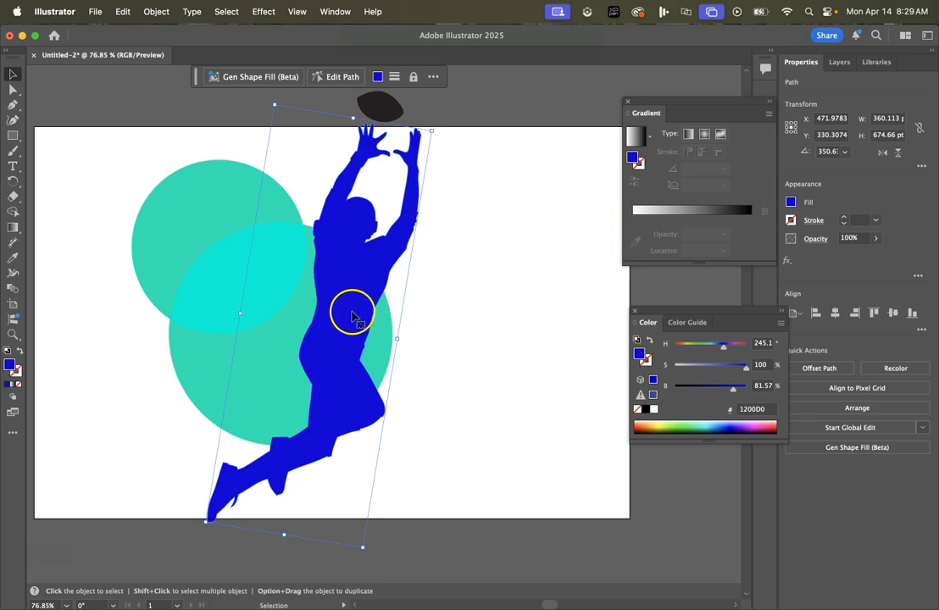
drag(347, 317, 339, 316)
drag(723, 347, 705, 350)
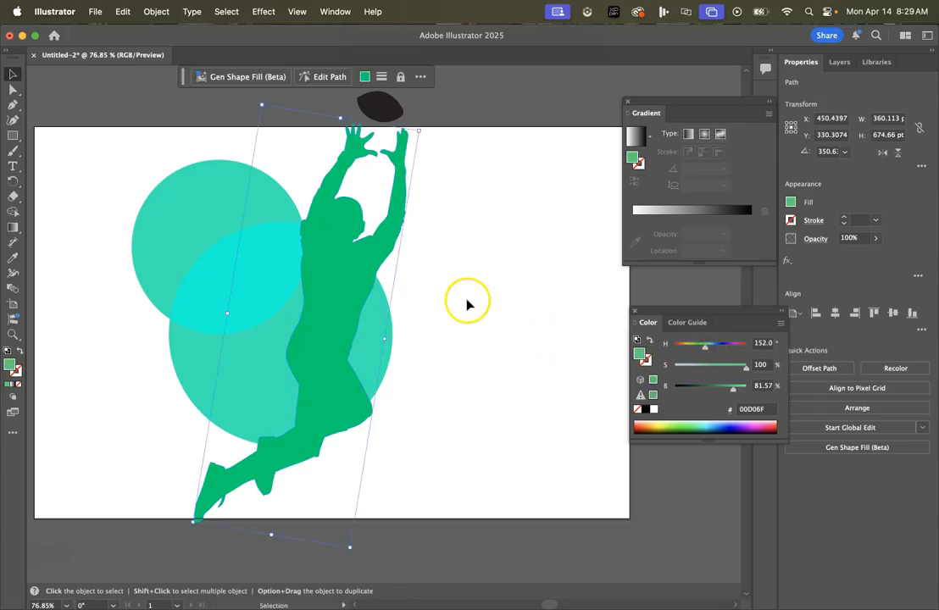
click(435, 327)
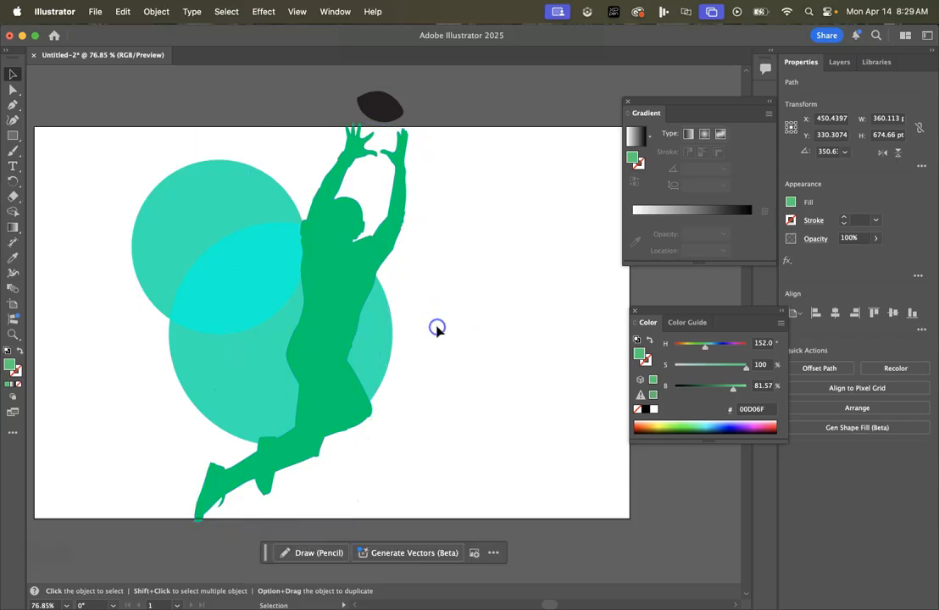
Add a white stroke to the green silhouette
click(336, 294)
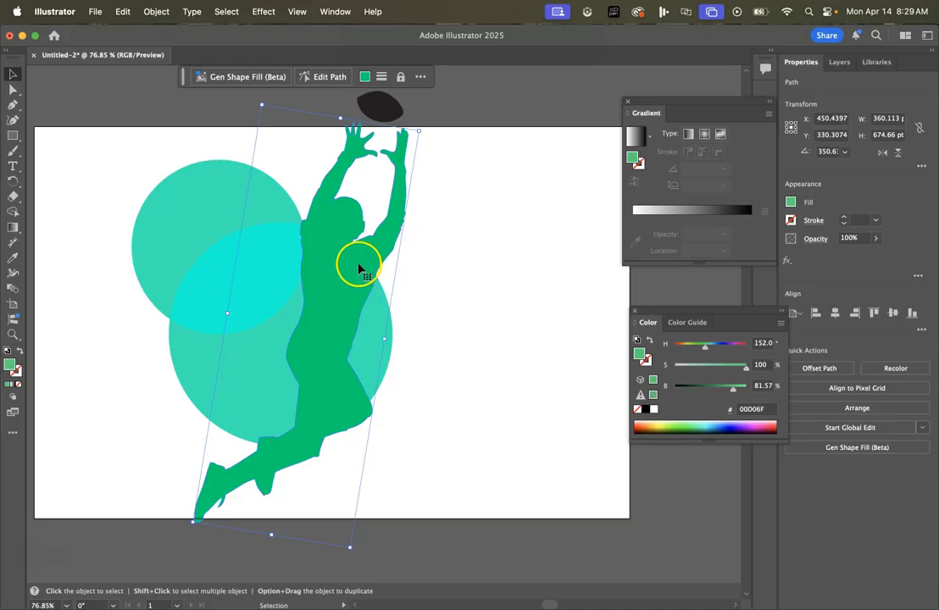
click(17, 373)
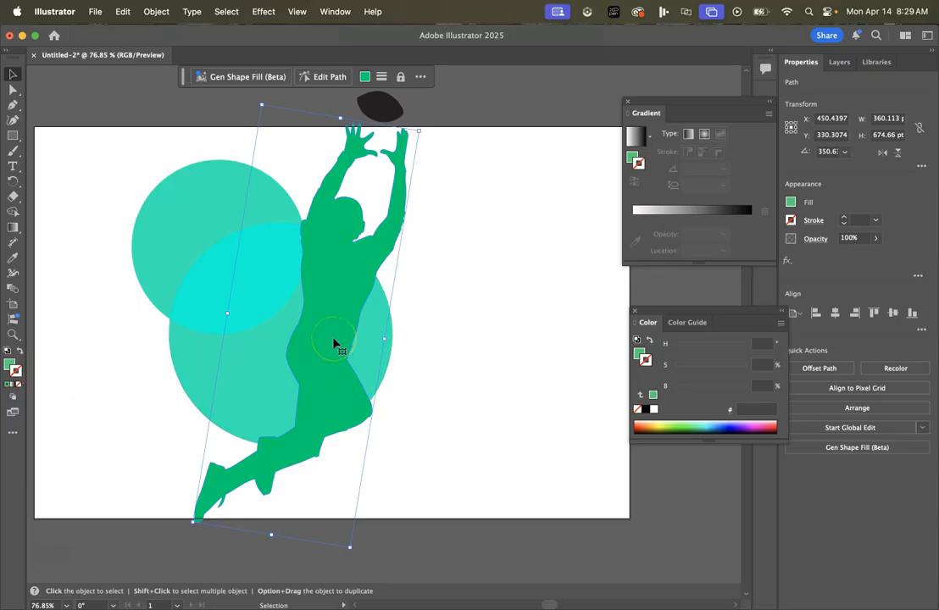
double_click(18, 374)
drag(549, 464, 422, 556)
click(776, 340)
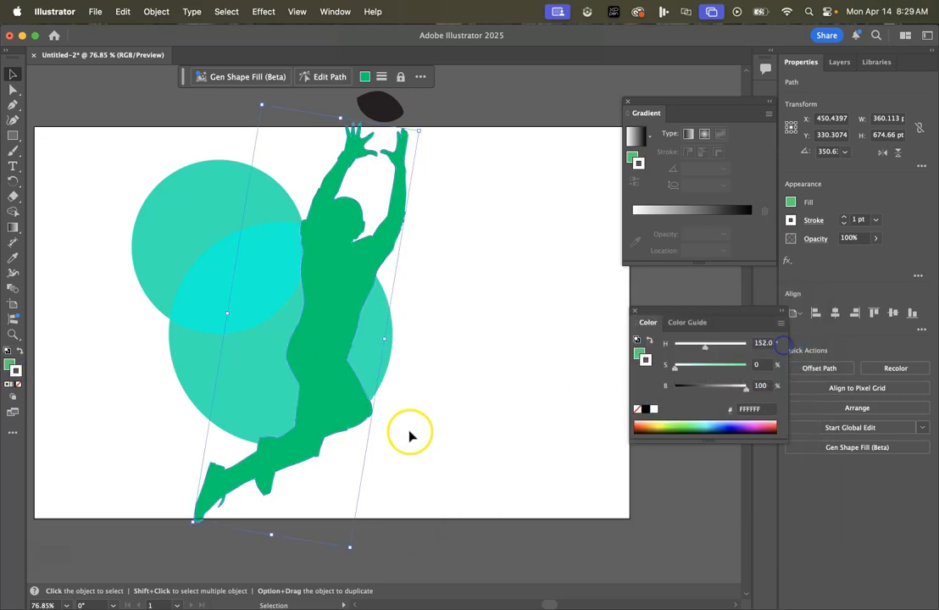
Change the silhouette's stroke colour to black (000000)
double_click(19, 374)
drag(525, 453, 438, 532)
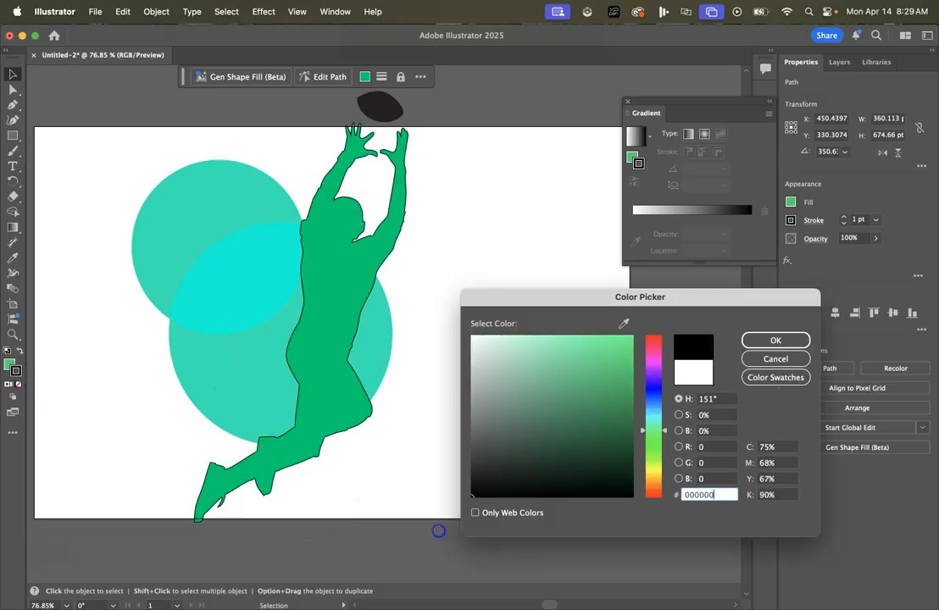
click(772, 339)
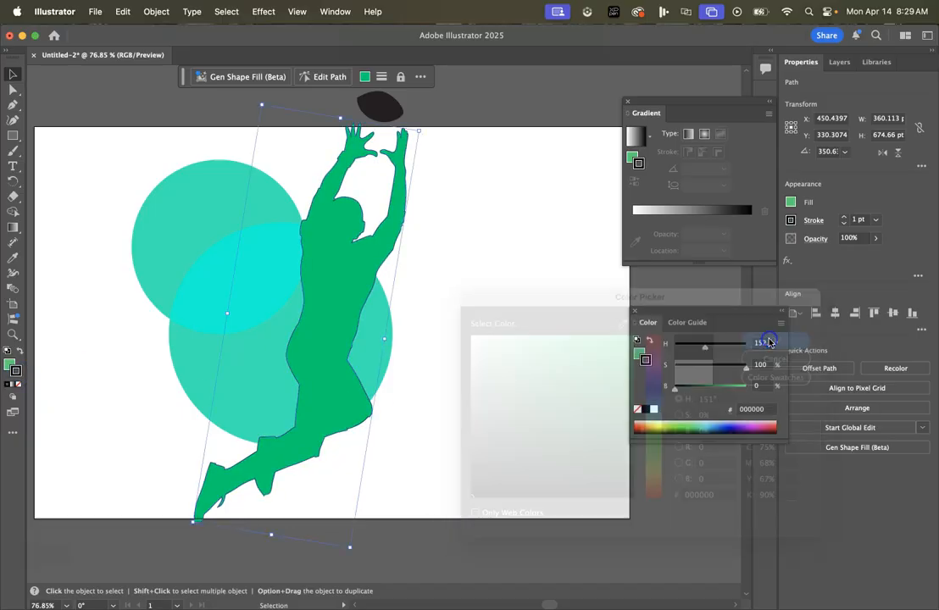
Set the silhouette's stroke weight to 4 pt and align the stroke to the outside
click(326, 344)
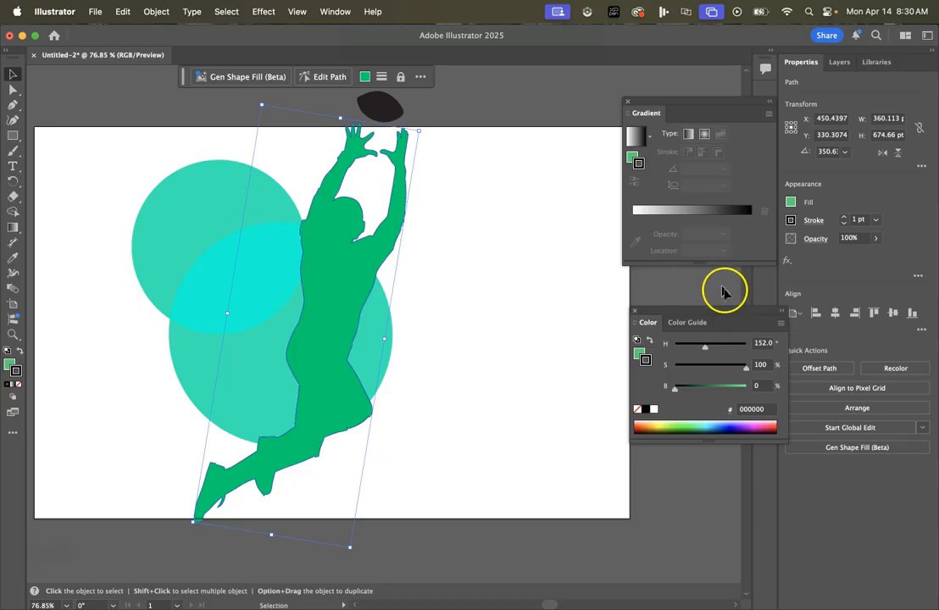
click(844, 217)
click(844, 217)
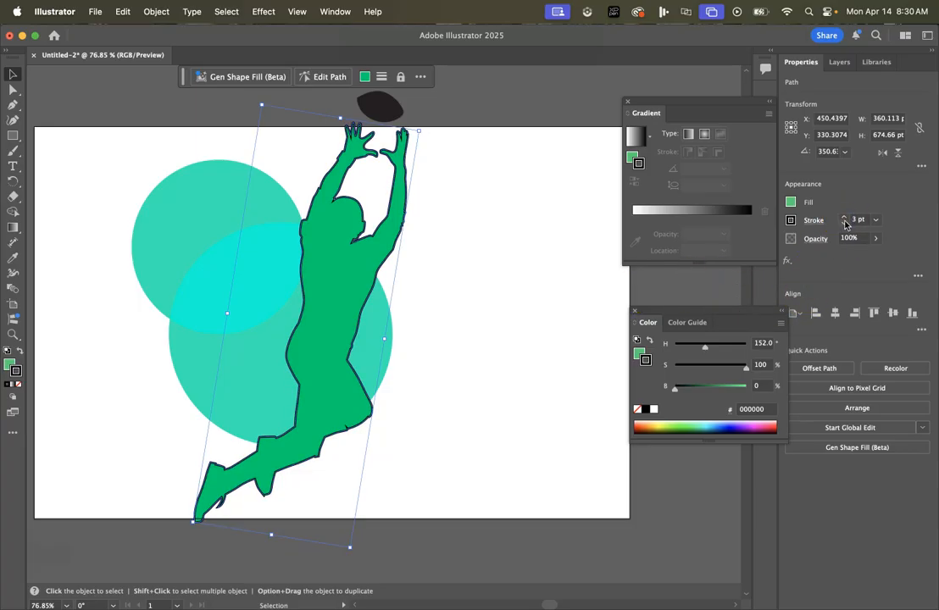
click(844, 217)
click(844, 217)
click(844, 217)
click(844, 217)
click(844, 217)
click(844, 217)
click(844, 217)
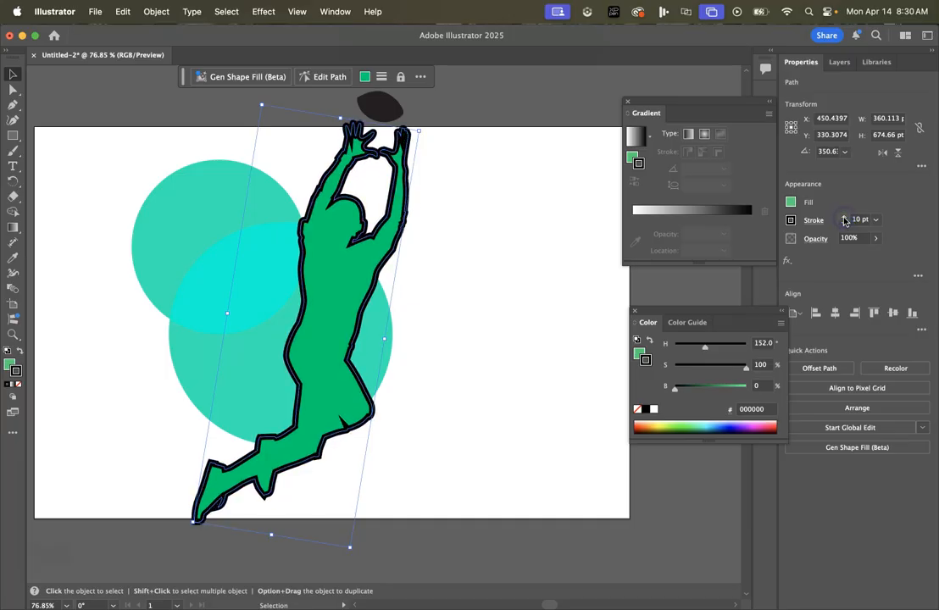
click(844, 223)
click(844, 223)
click(844, 223)
click(844, 223)
click(844, 223)
click(844, 223)
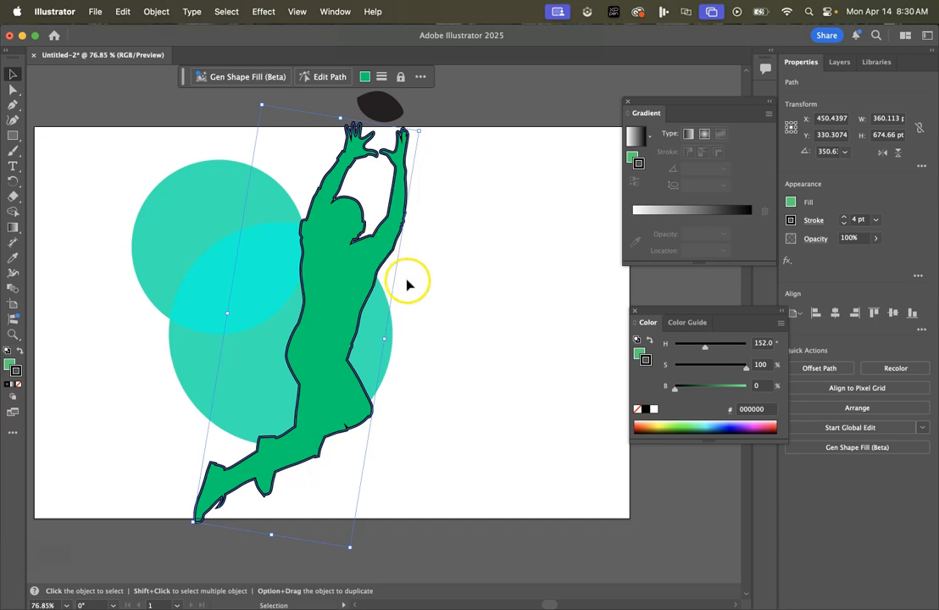
click(813, 222)
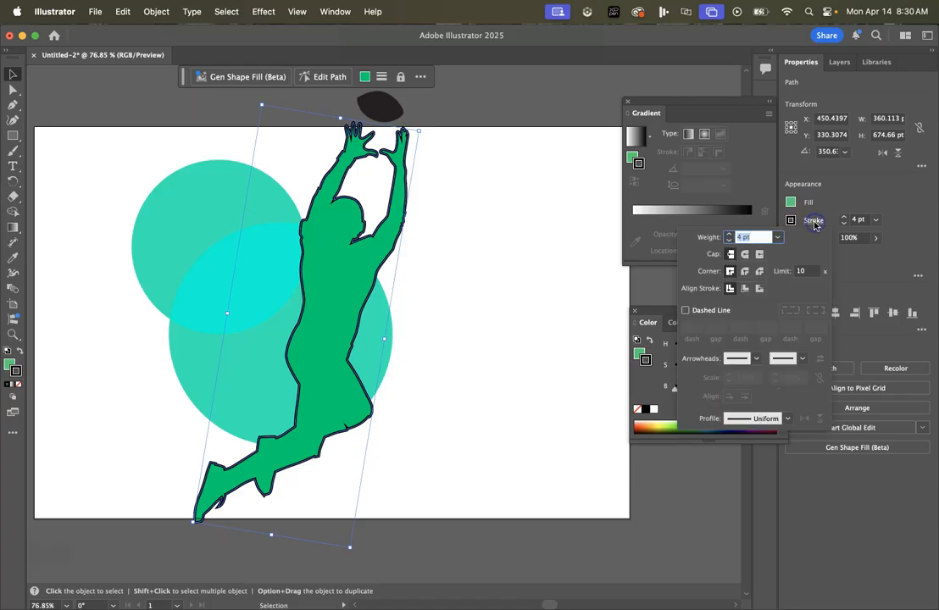
click(759, 289)
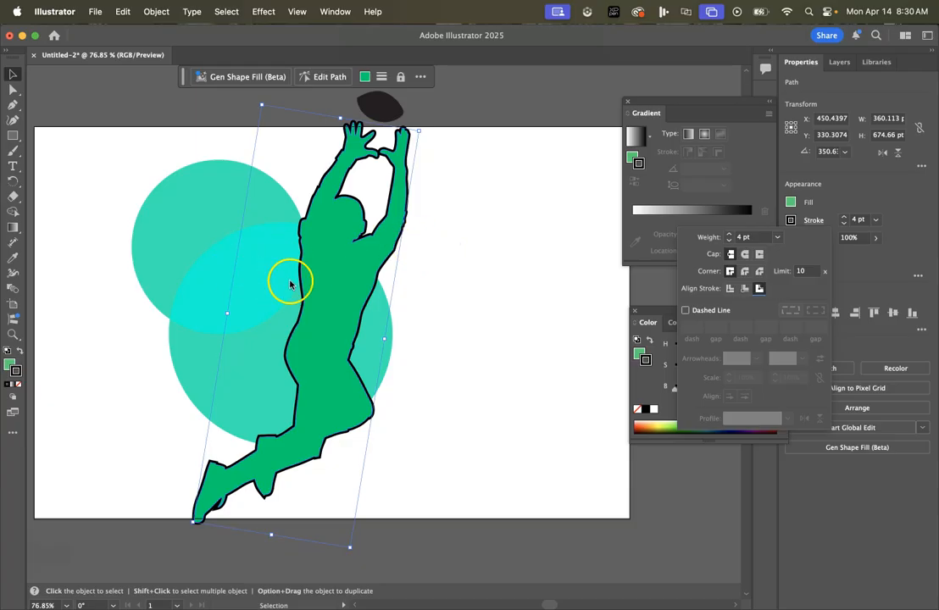
Change the silhouette's outside stroke colour to white (FFFFFF)
click(16, 371)
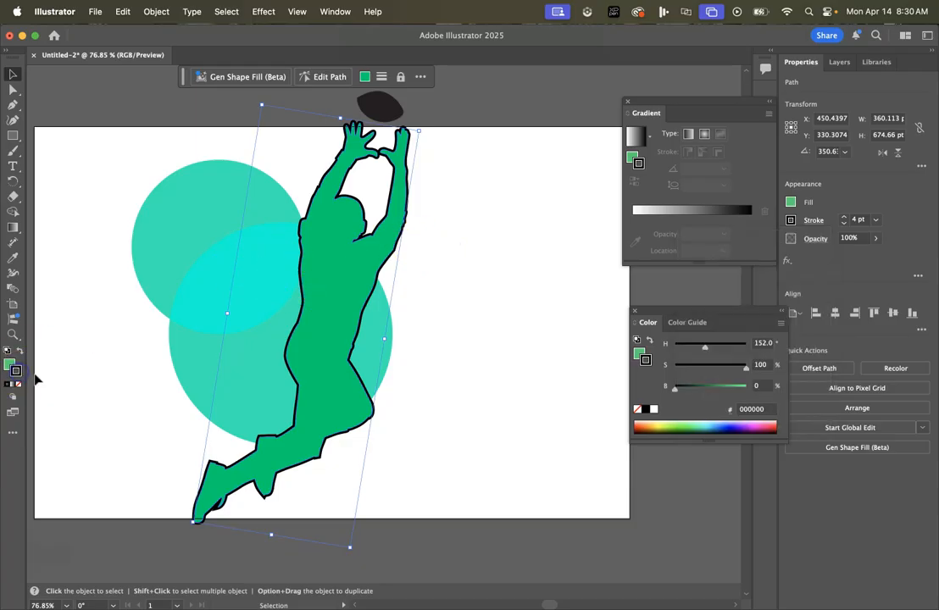
double_click(19, 374)
mouse_move(584, 359)
mouse_down()
mouse_move(615, 363)
mouse_move(549, 354)
mouse_move(475, 377)
mouse_move(415, 314)
mouse_move(443, 316)
mouse_up()
click(531, 346)
click(773, 339)
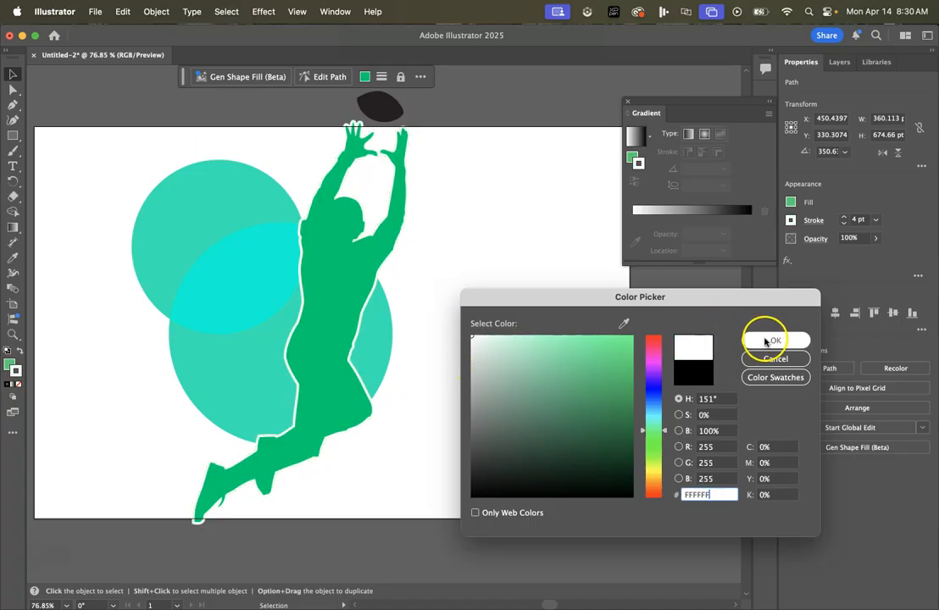
Fill the larger circle with blue 000ED0 and leave it without a stroke
click(245, 364)
click(733, 425)
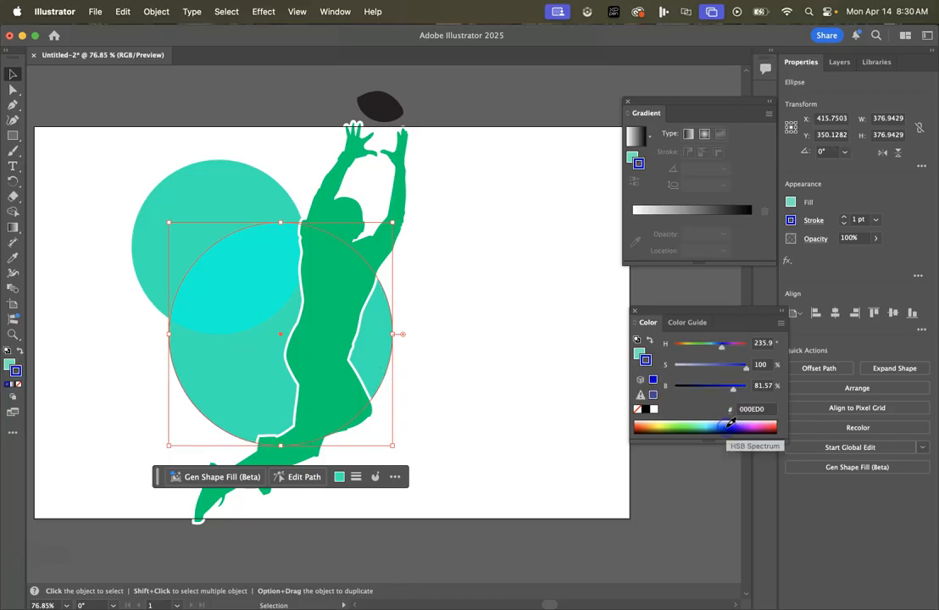
click(17, 350)
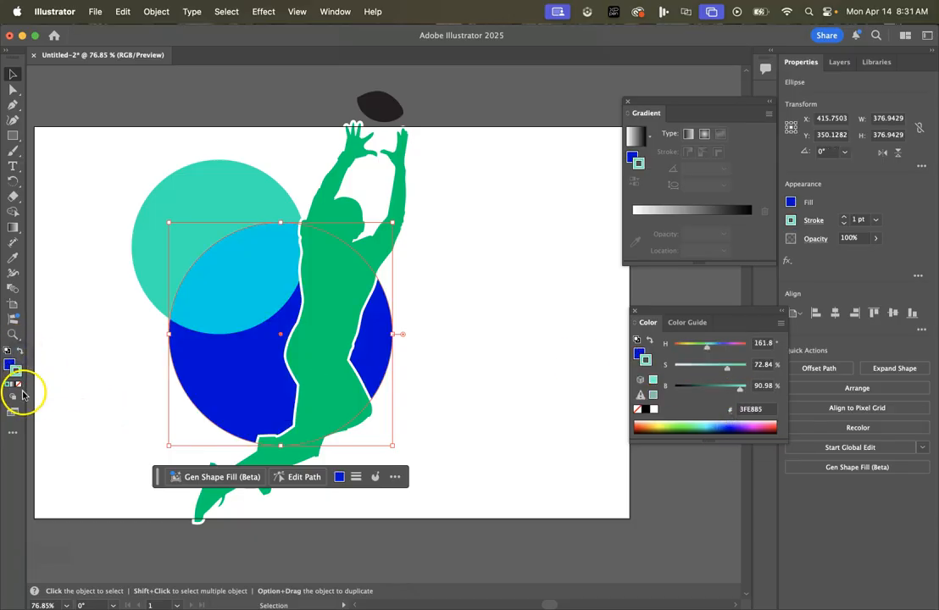
click(19, 385)
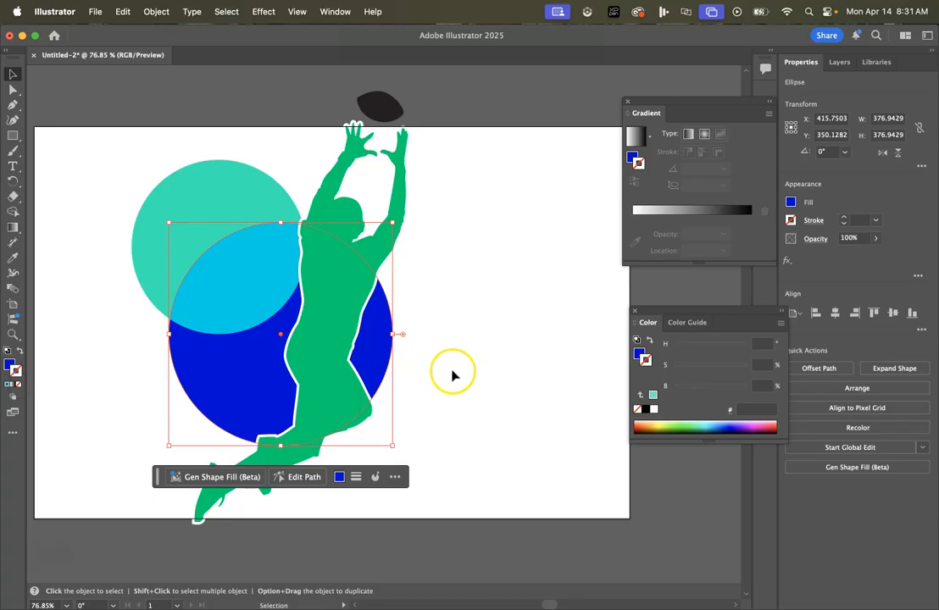
click(477, 350)
Move the silhouette left to centre it horizontally on the blue circle and remove its stroke
mouse_move(320, 347)
mouse_down()
mouse_move(293, 361)
mouse_move(282, 405)
mouse_move(283, 381)
mouse_move(293, 407)
mouse_move(304, 371)
mouse_move(315, 373)
mouse_move(318, 336)
mouse_up()
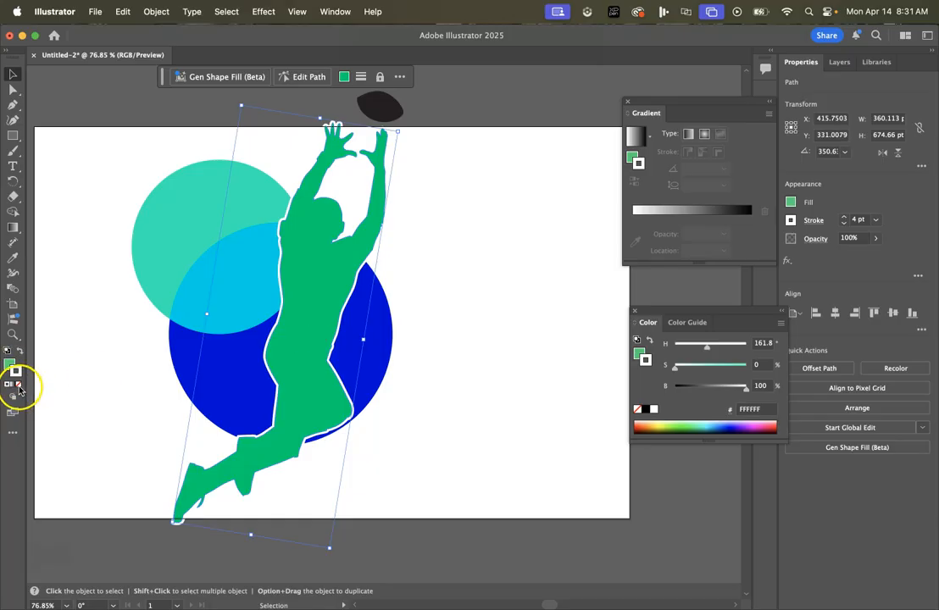
click(19, 386)
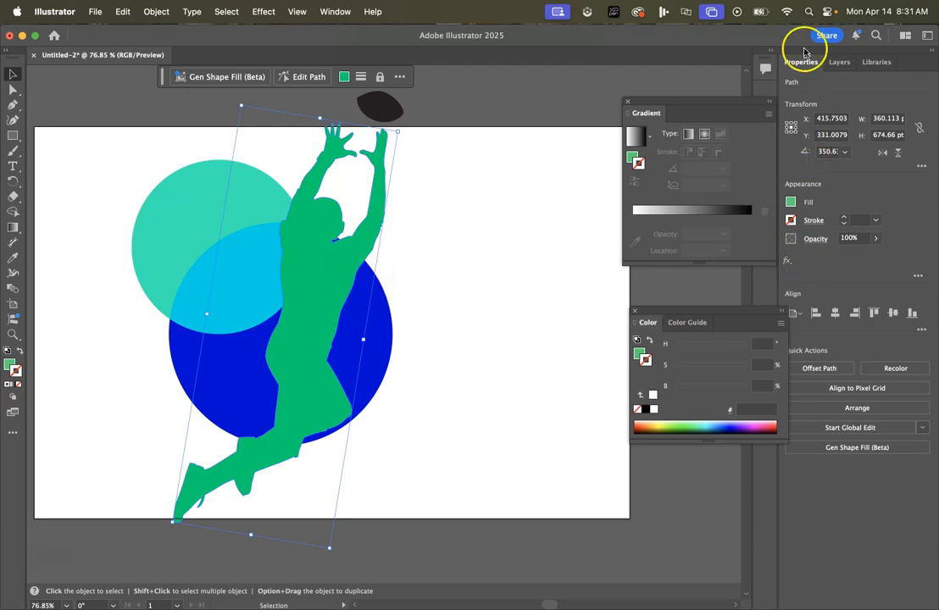
Try a Drop Shadow effect on the silhouette with its blur set to 0 pt
click(787, 263)
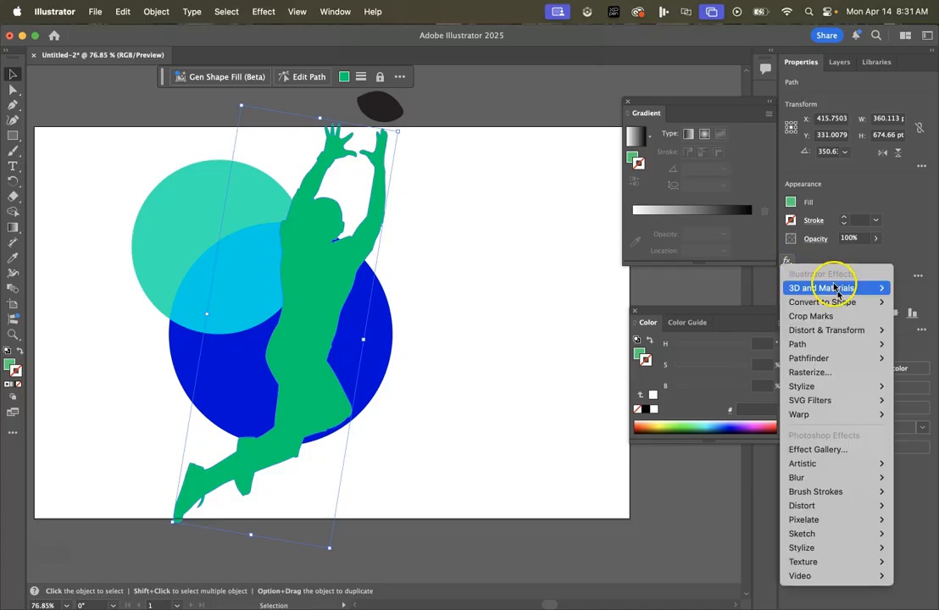
mouse_move(857, 385)
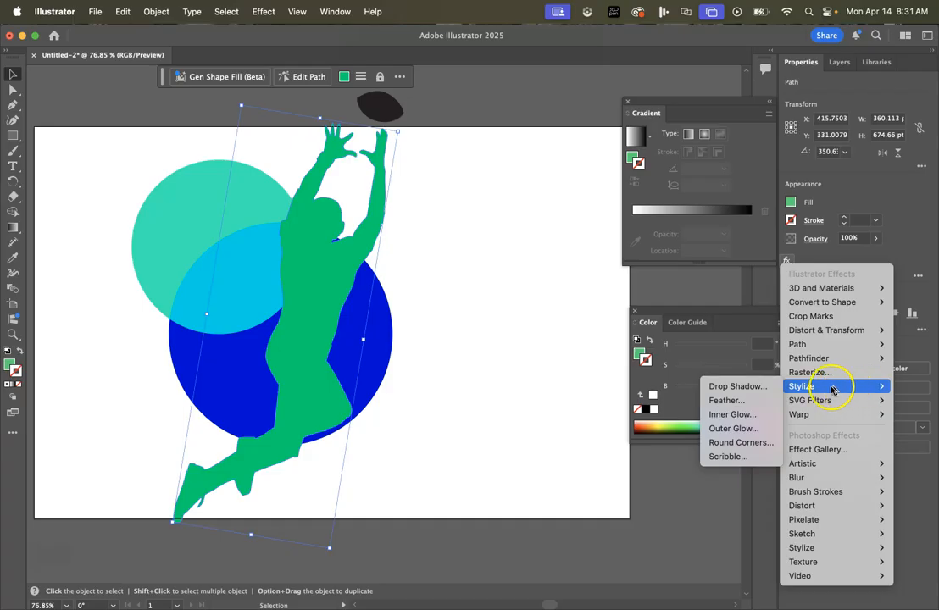
click(757, 388)
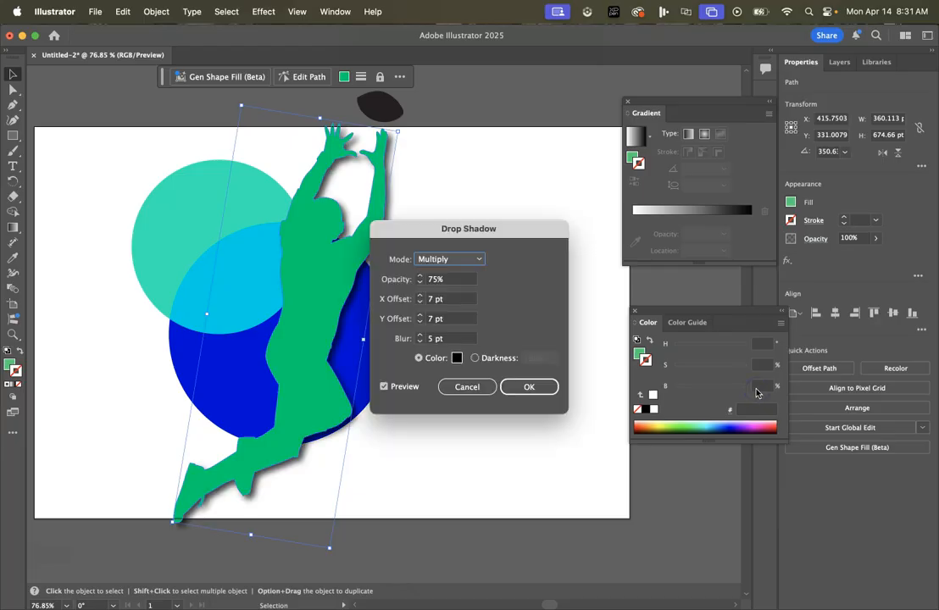
drag(539, 228, 589, 222)
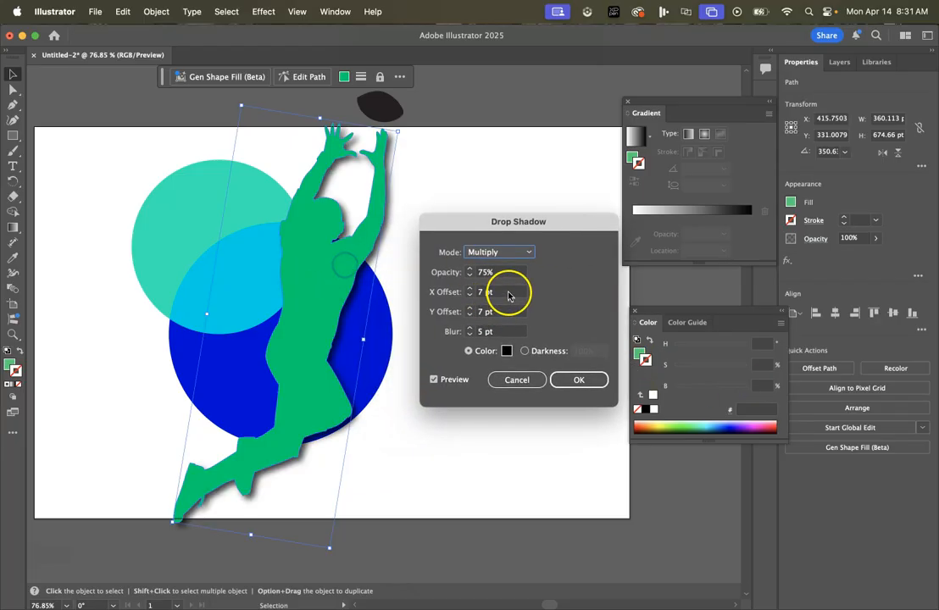
click(523, 253)
click(577, 253)
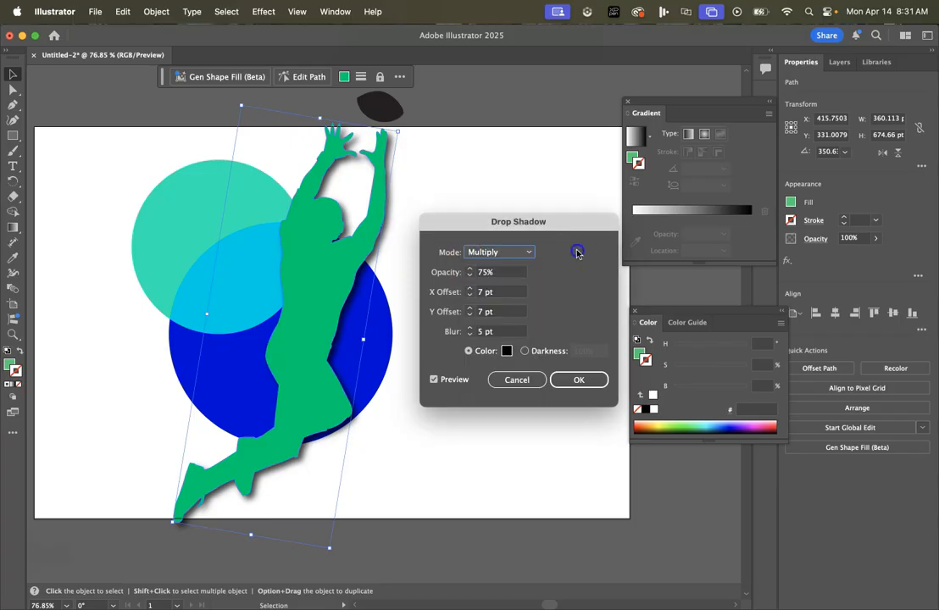
click(471, 335)
click(471, 336)
click(472, 336)
click(471, 336)
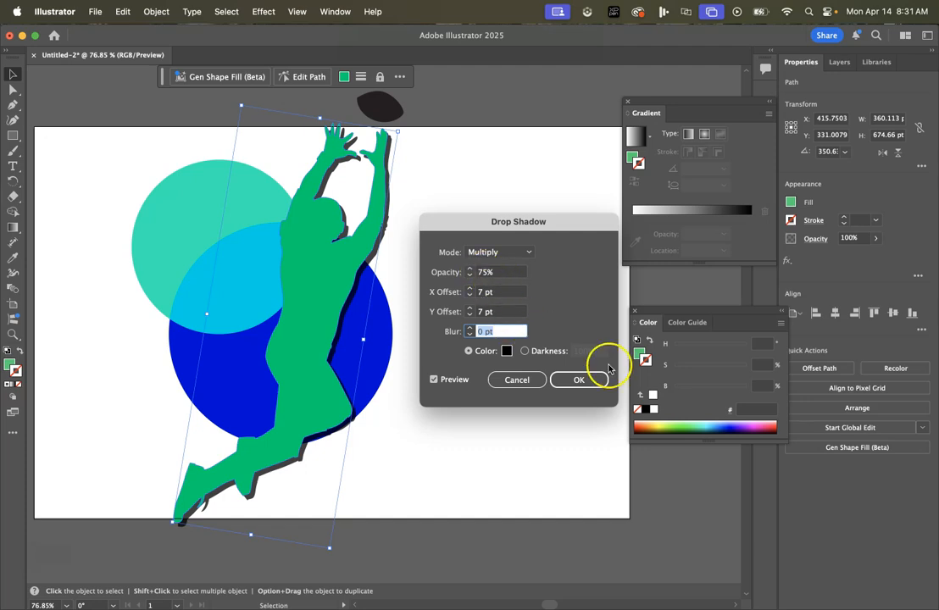
click(575, 380)
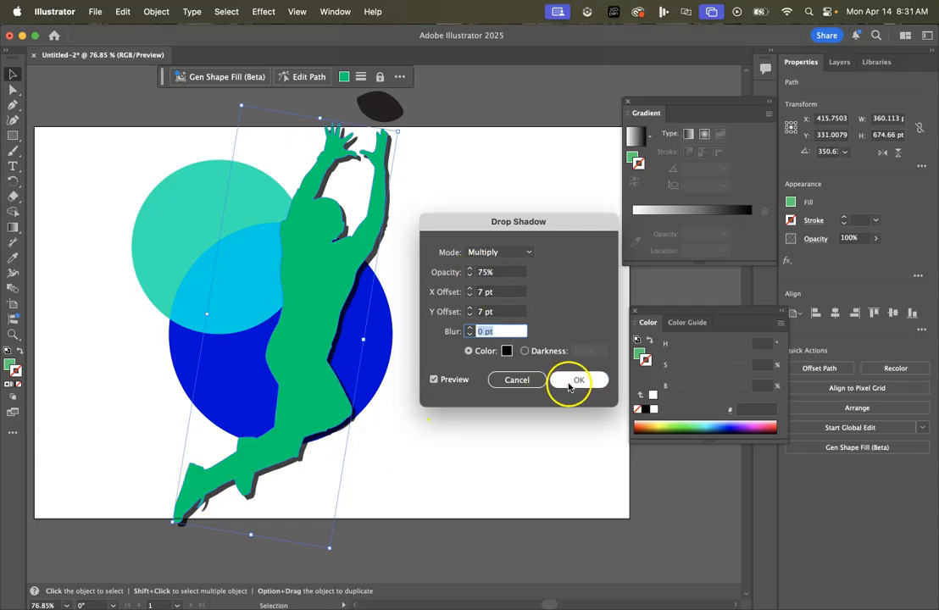
click(530, 380)
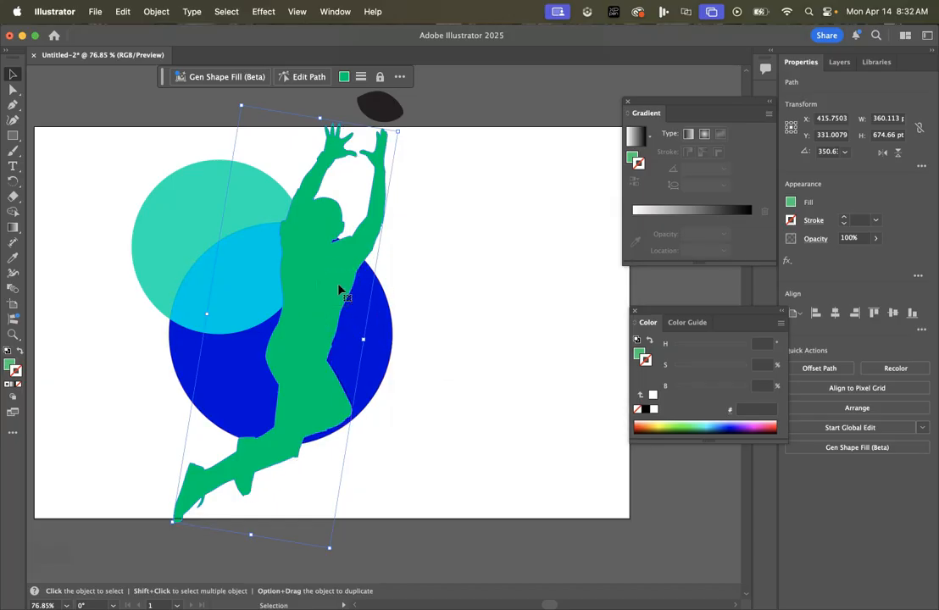
Duplicate the silhouette and place the copy over the original, offset slightly up and to the left
drag(339, 291, 408, 291)
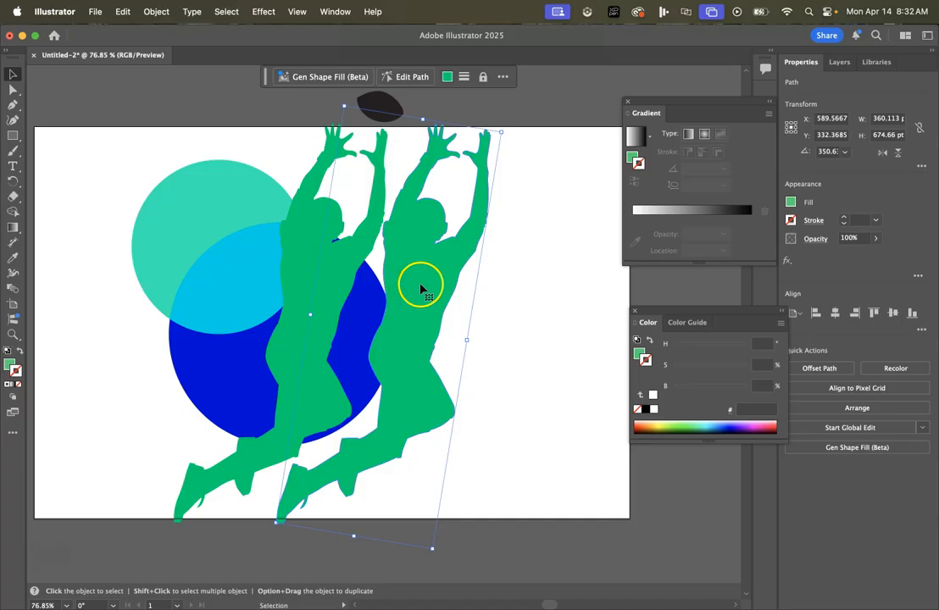
drag(350, 278, 312, 272)
Fill the original silhouette behind the copy with dark green 06753D and move the lighter front copy closer to it
drag(337, 382, 337, 383)
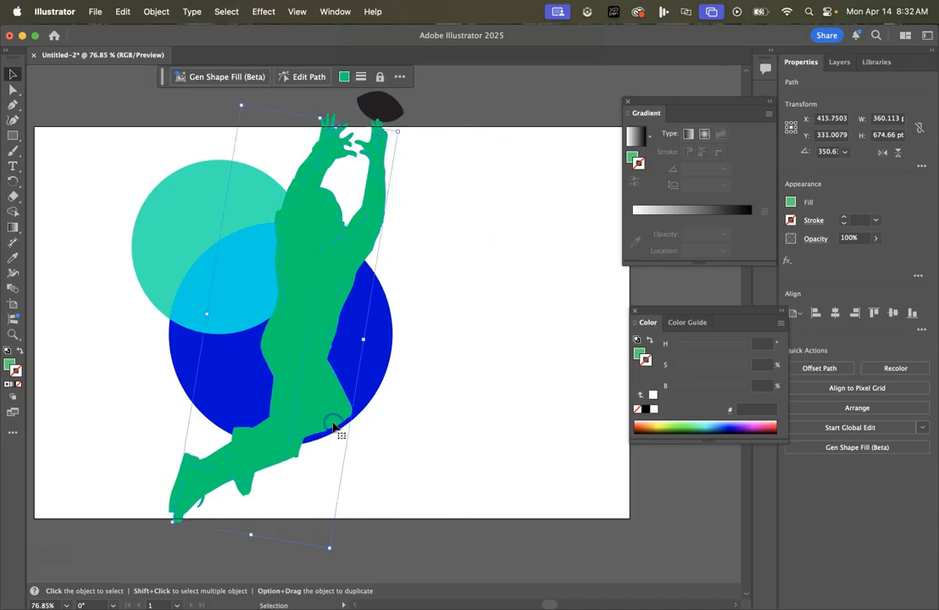
double_click(8, 367)
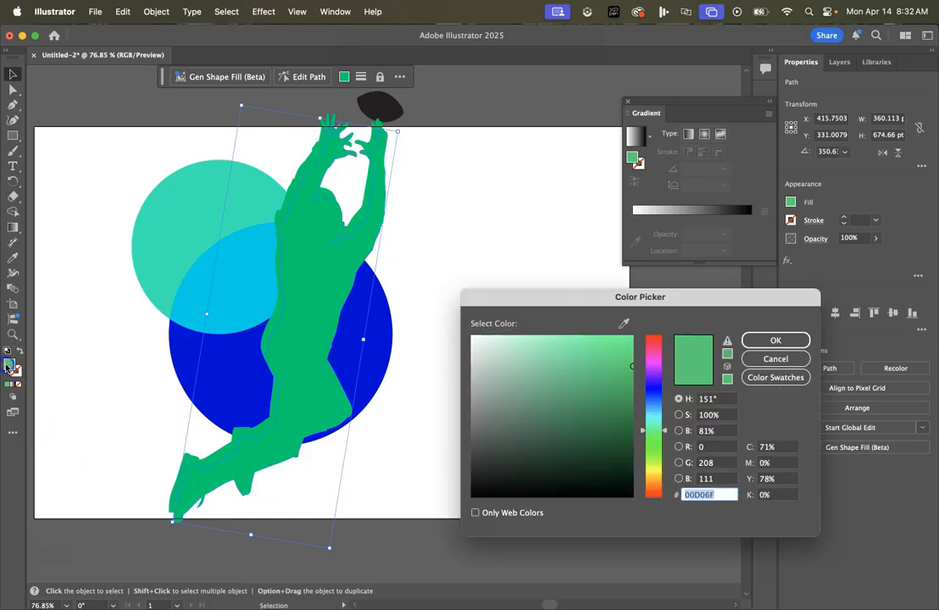
click(623, 421)
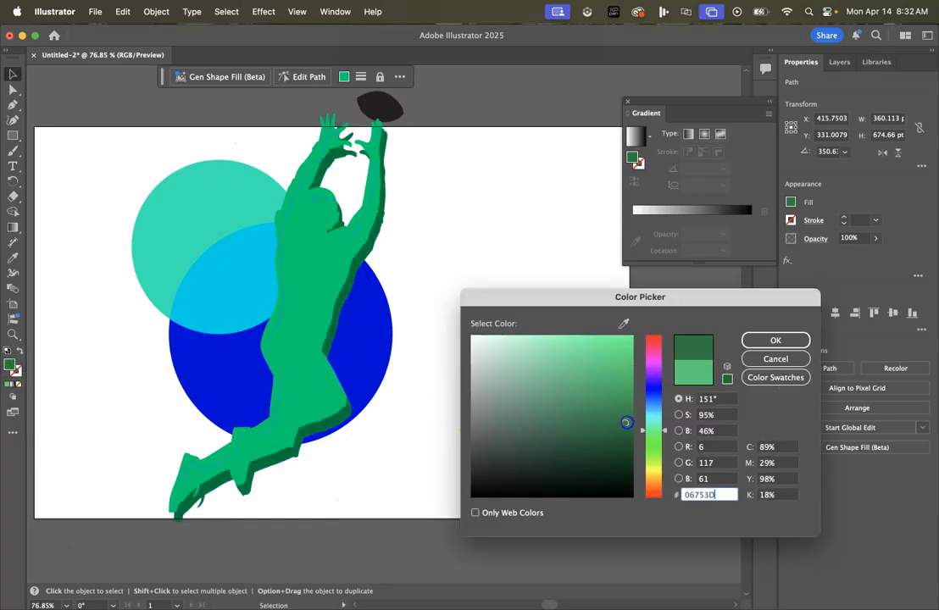
click(775, 340)
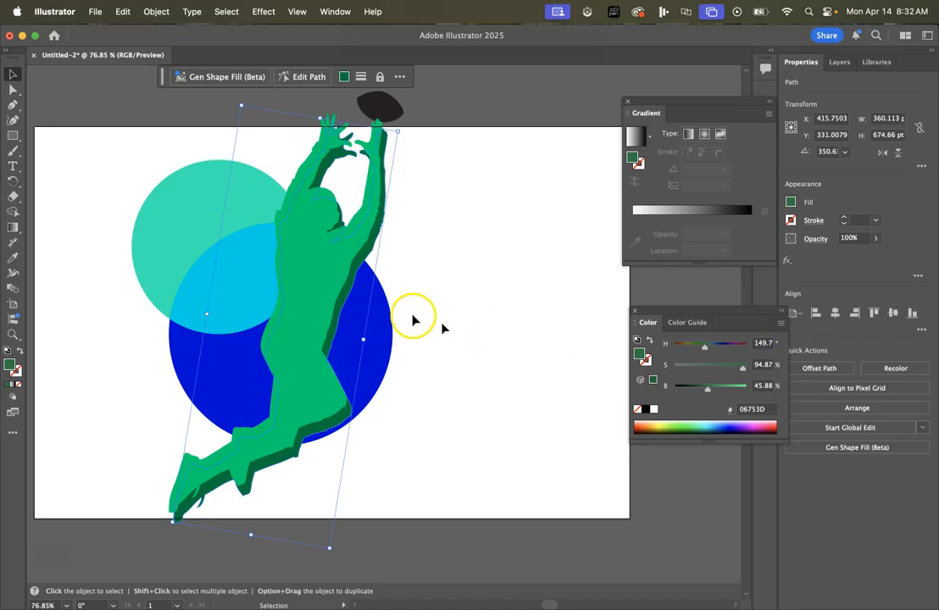
drag(319, 298, 320, 305)
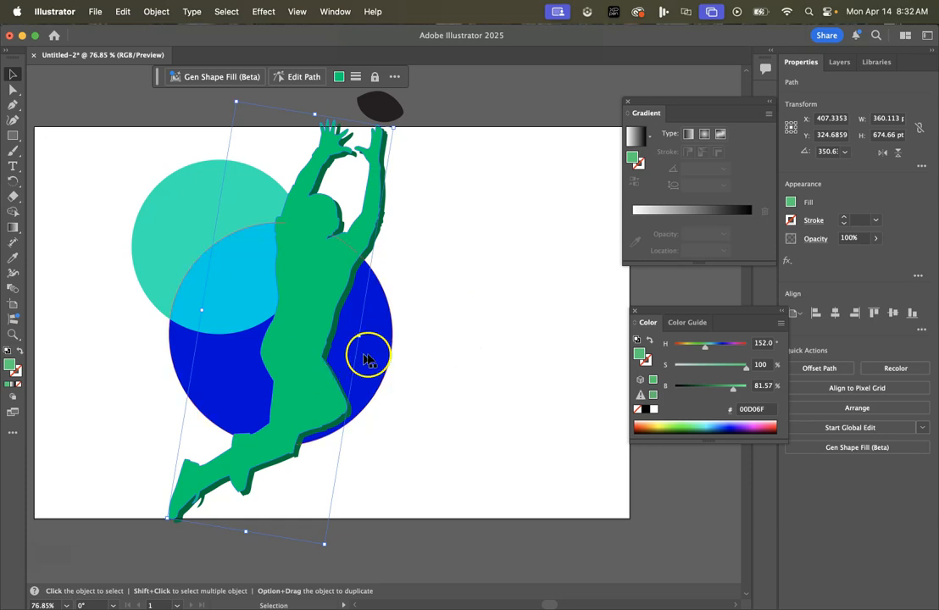
Try a white outline on the front silhouette at 1 pt and 2 pt, and clear the stroke again
click(17, 373)
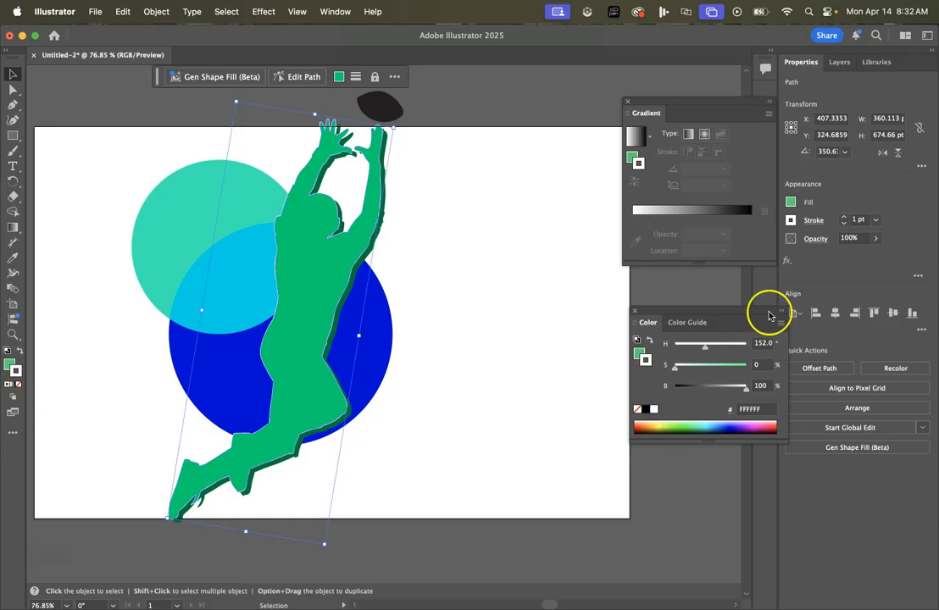
click(514, 312)
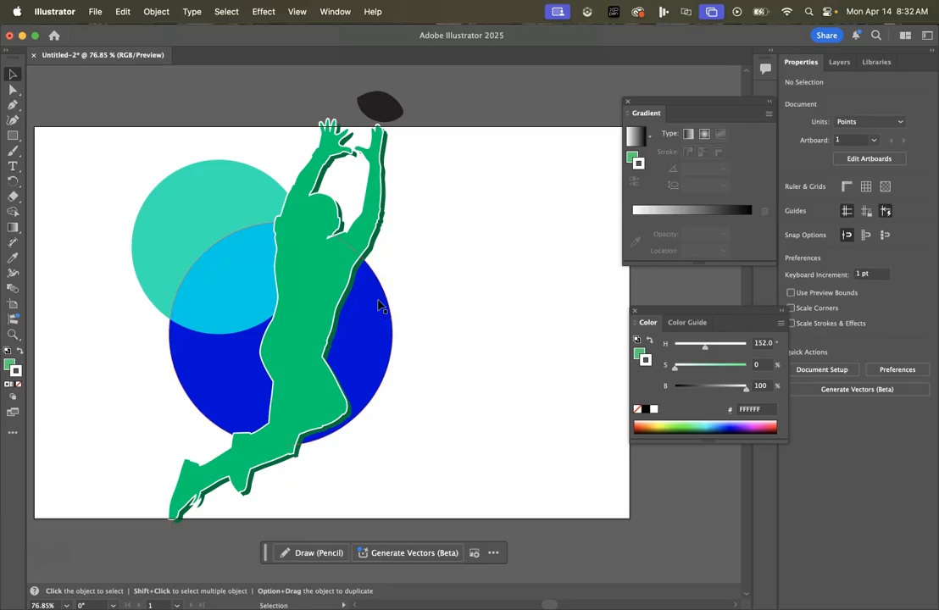
click(331, 310)
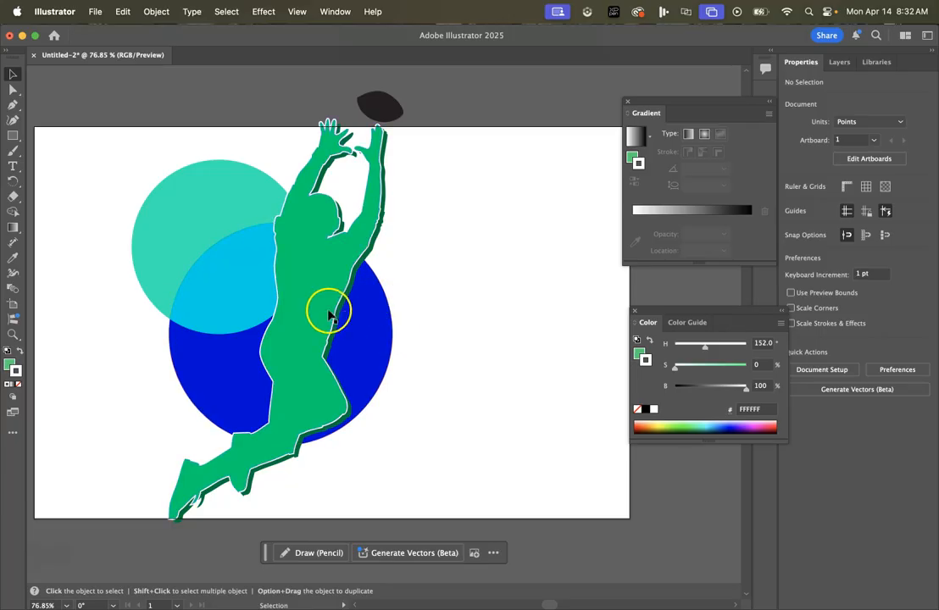
click(19, 387)
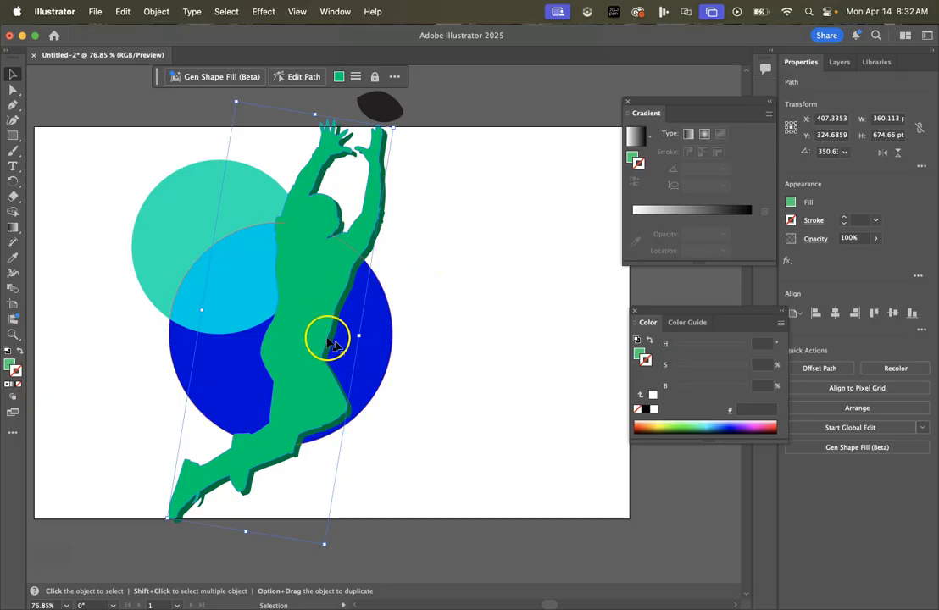
click(655, 411)
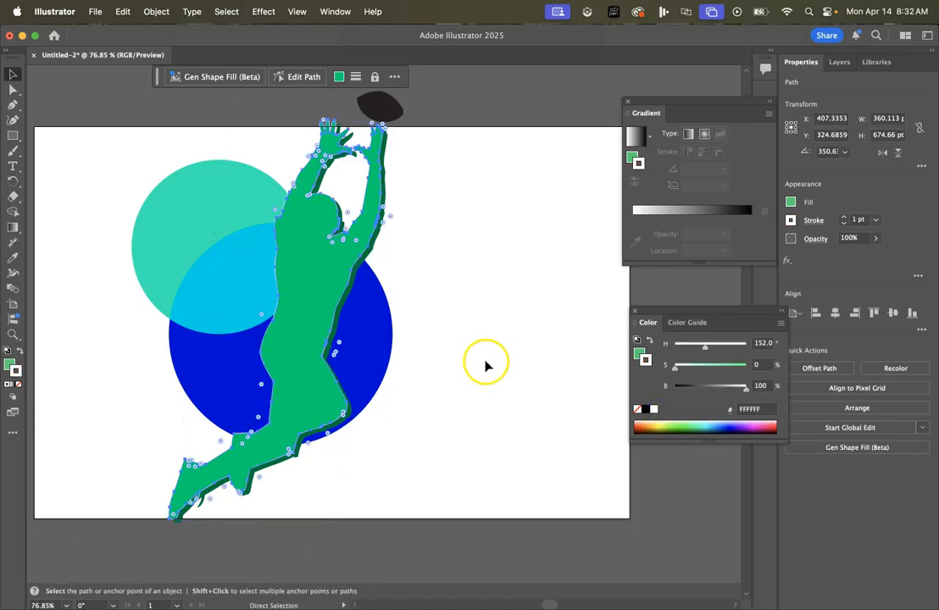
key(super+z)
Fill the front silhouette with white FFFFFF, keeping it without a stroke
click(9, 365)
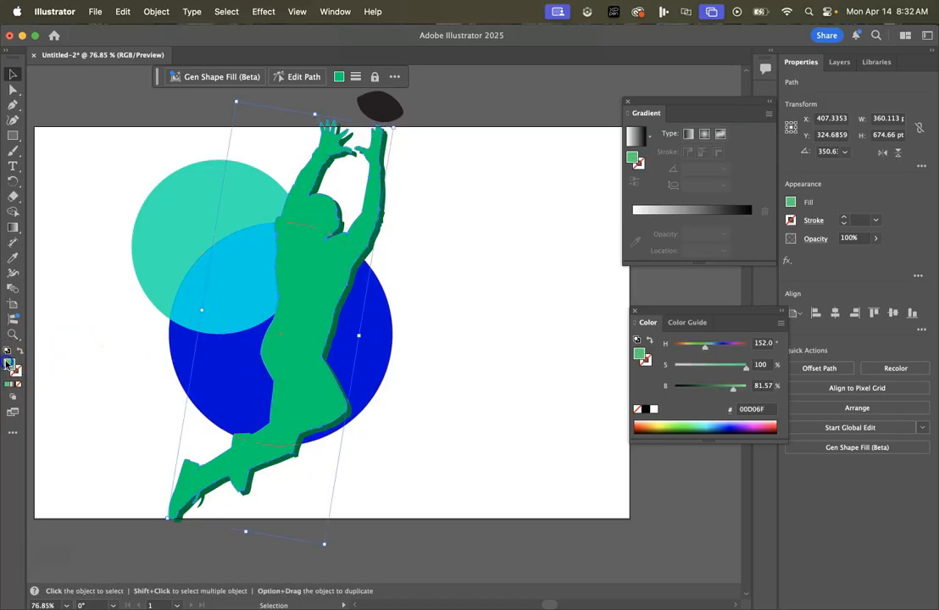
click(653, 410)
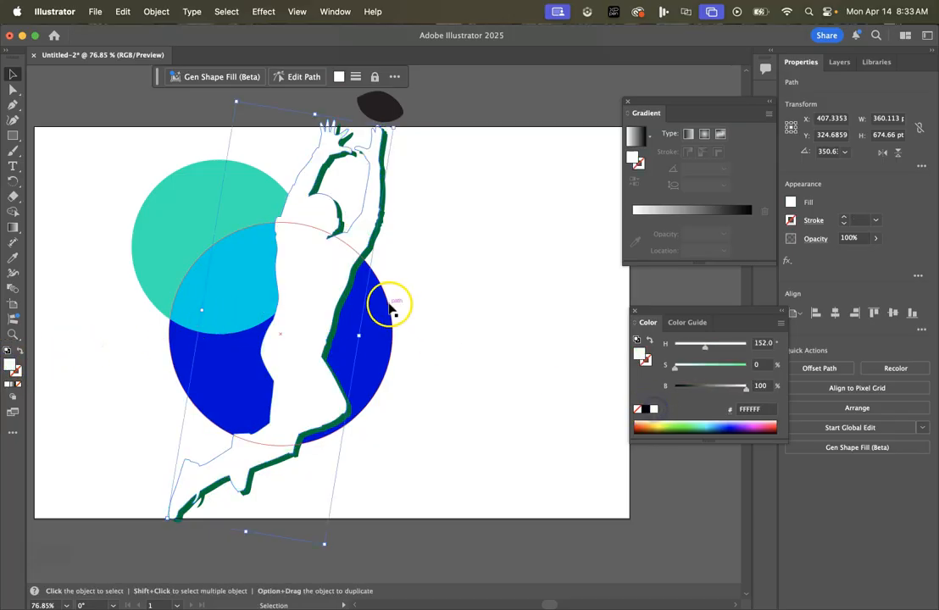
click(440, 325)
Enlarge the dark blue circle to about twice its diameter and position it so it surrounds the silhouette and the ball
click(377, 354)
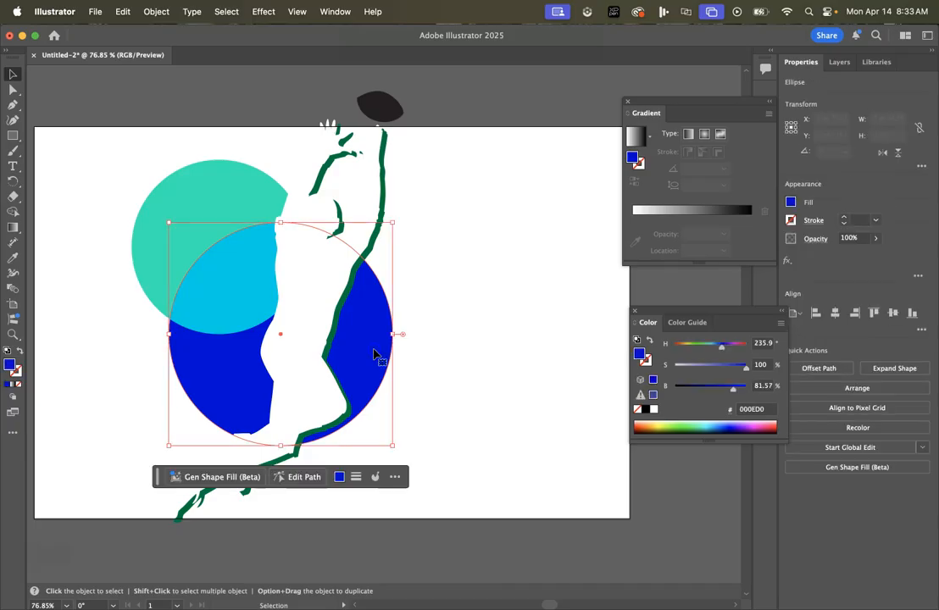
scroll(377, 356, down, 3)
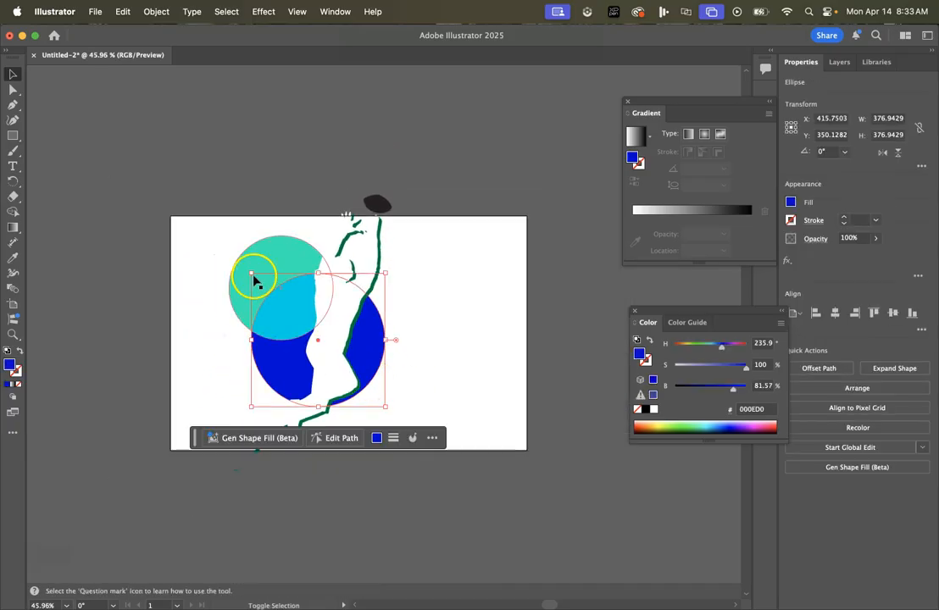
drag(251, 275, 150, 182)
drag(200, 271, 272, 261)
drag(460, 393, 513, 452)
drag(453, 364, 398, 365)
Fill the football with white FFFFFF and move it slightly left, centred above the athlete's hands
click(371, 201)
click(683, 389)
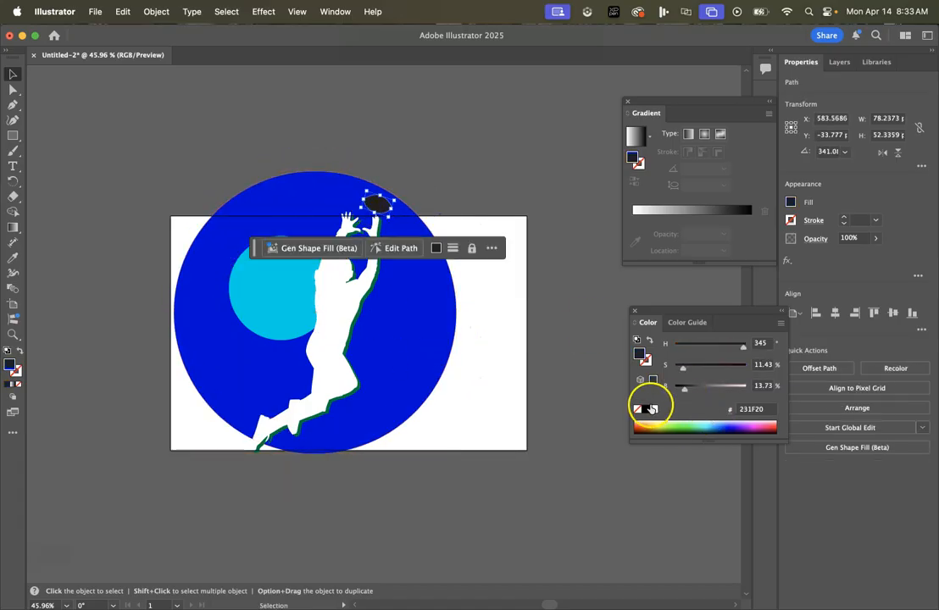
click(654, 410)
click(539, 374)
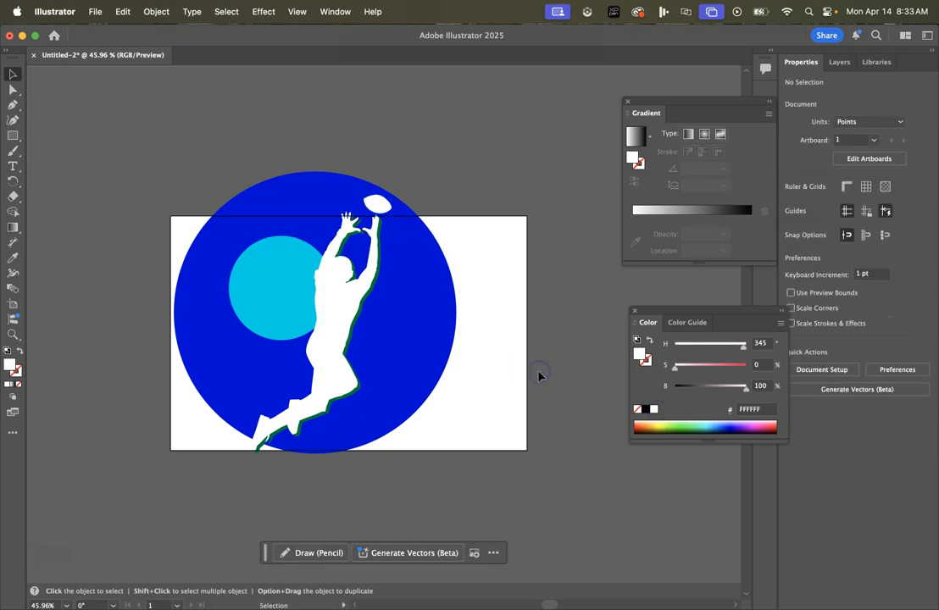
drag(378, 205, 355, 204)
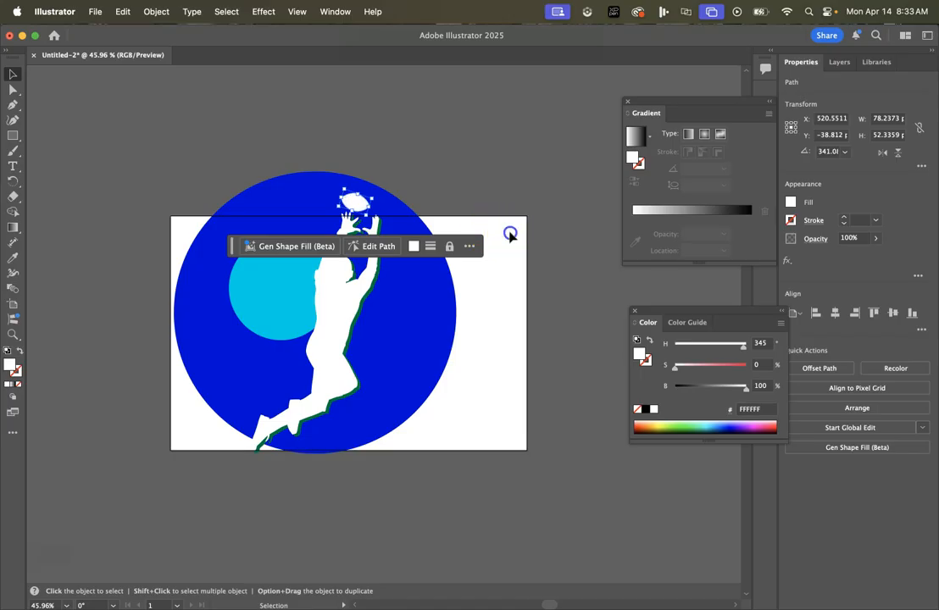
click(511, 235)
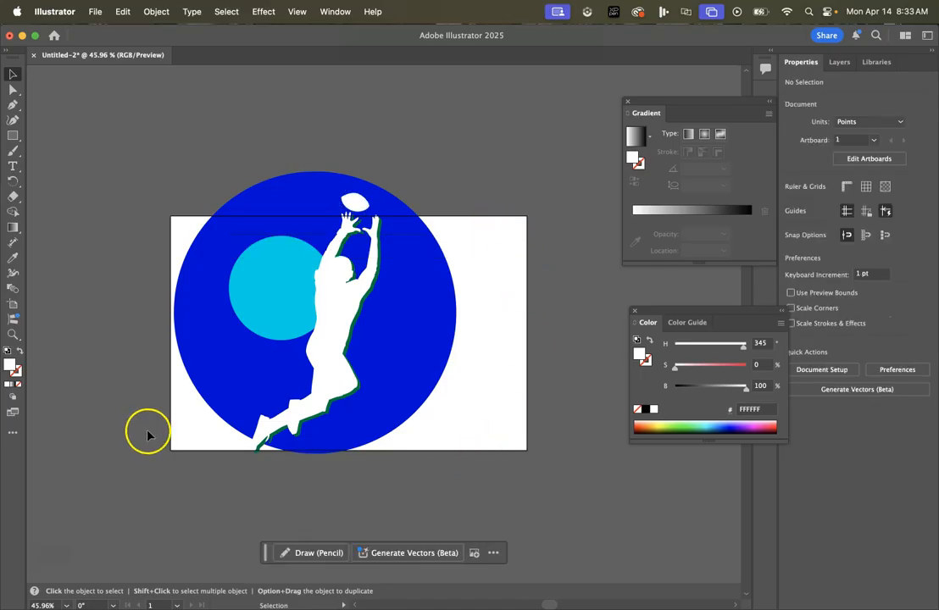